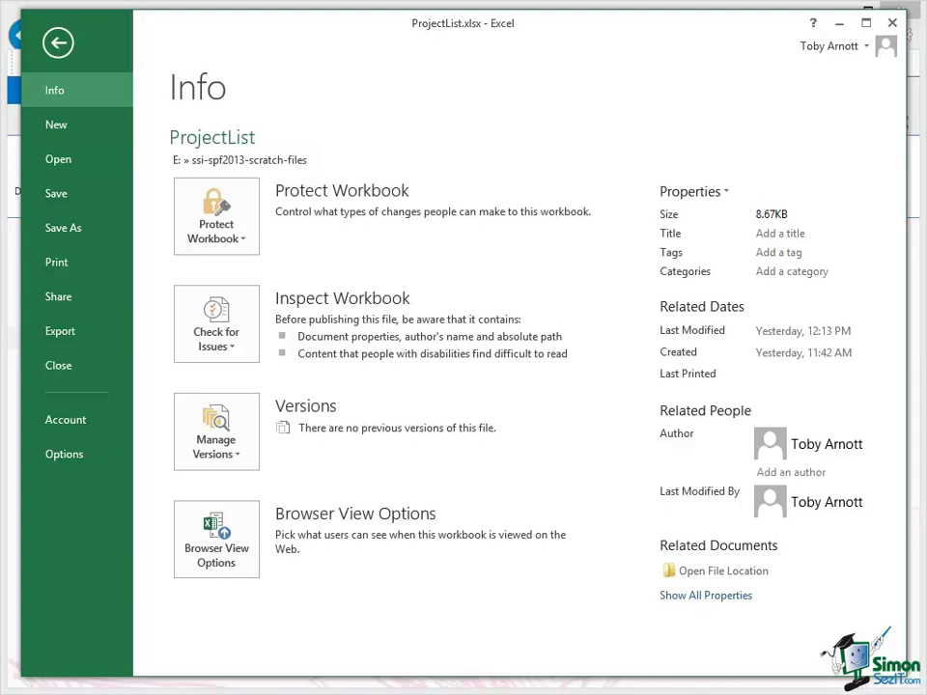
left_click(67, 166)
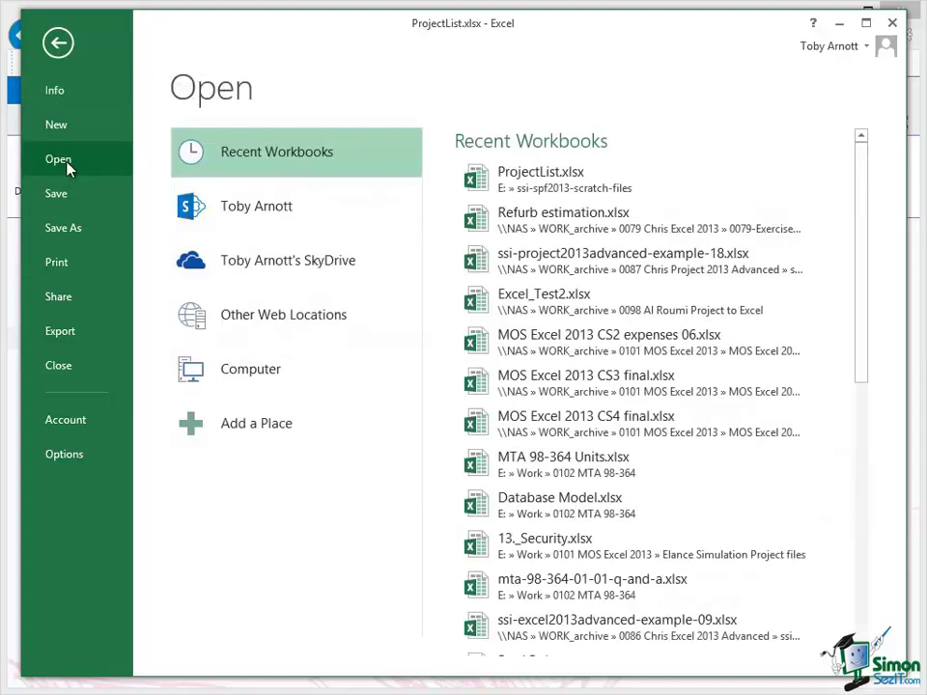
left_click(307, 323)
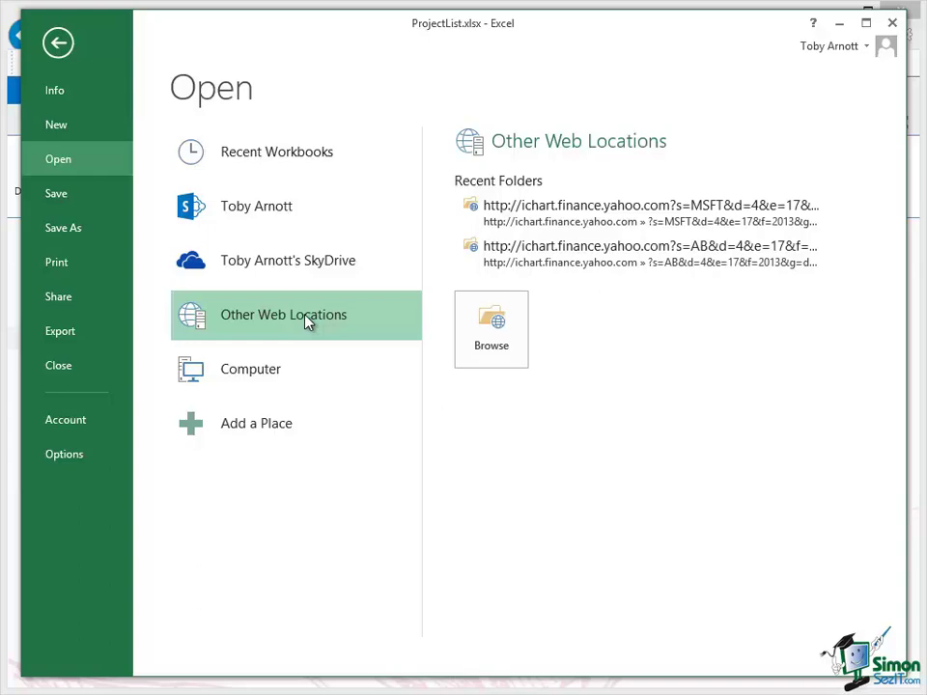
left_click(492, 324)
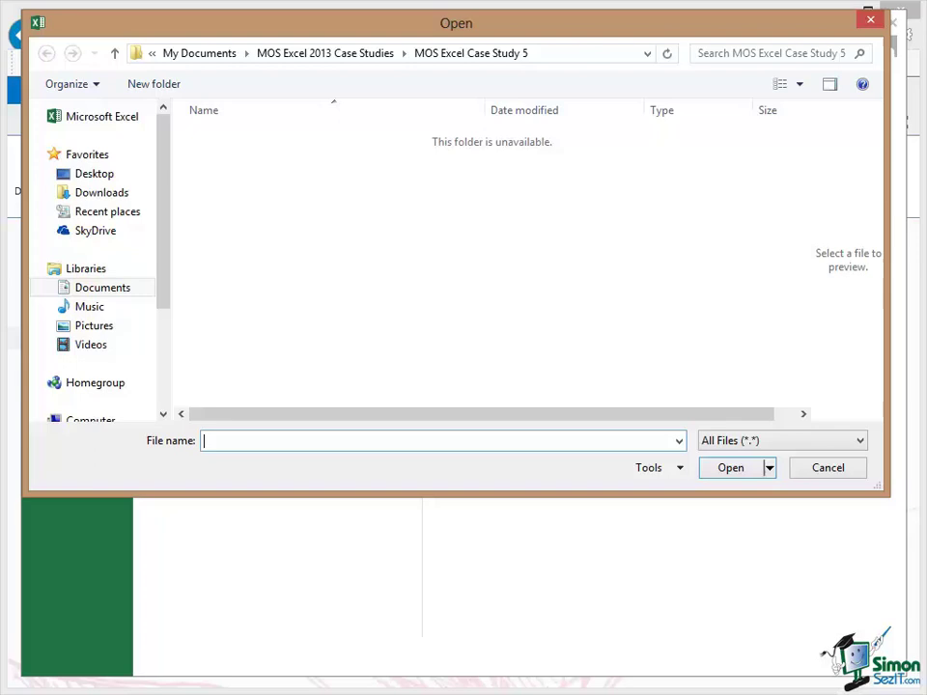
type("http://spf2013.weteachproject.com/teamtalk/samplepmdocuments")
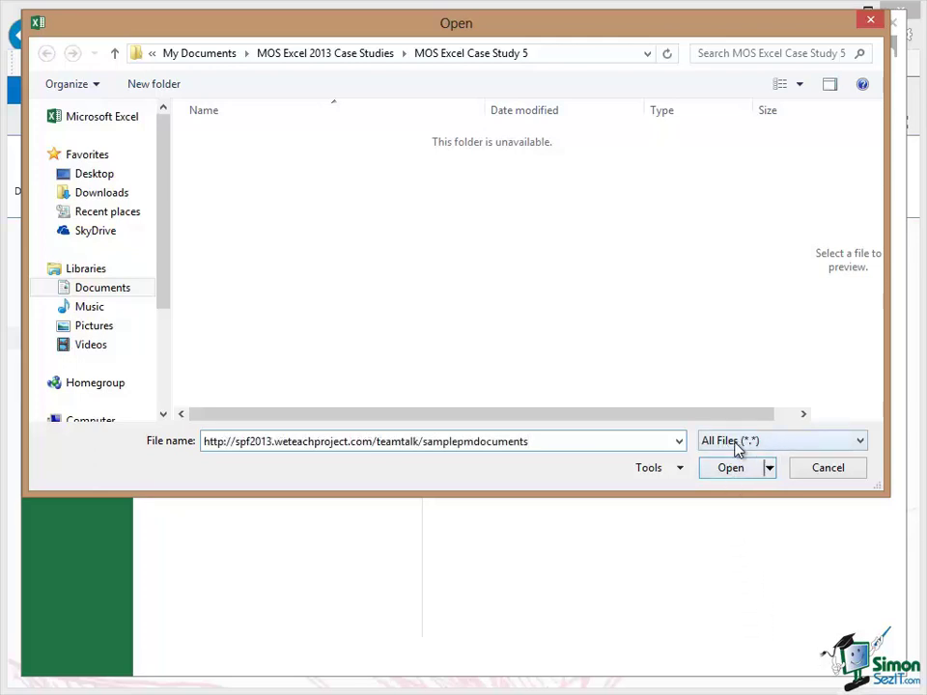
left_click(860, 442)
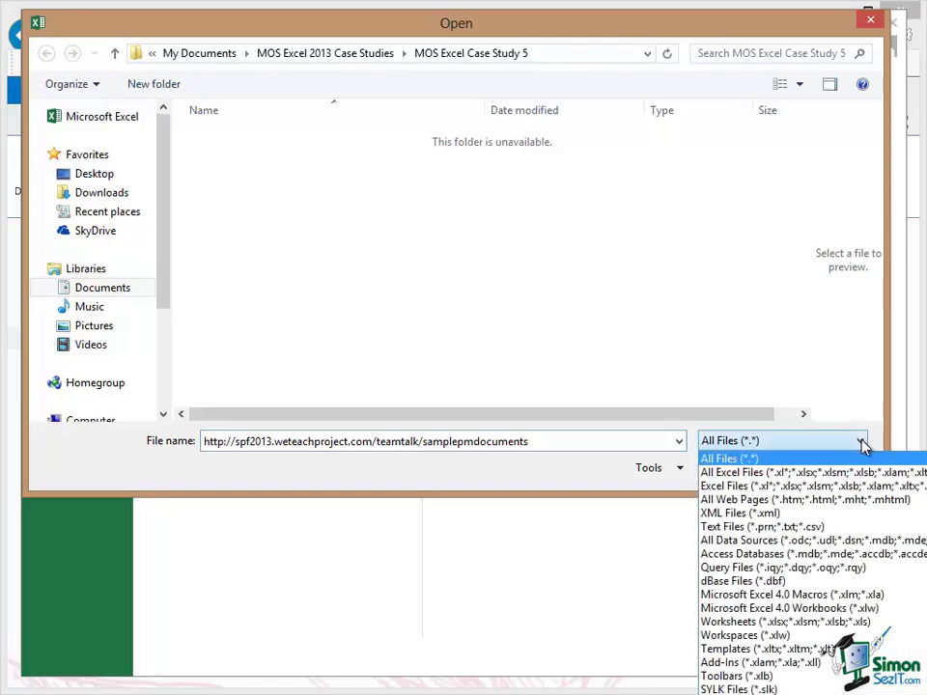
left_click(765, 458)
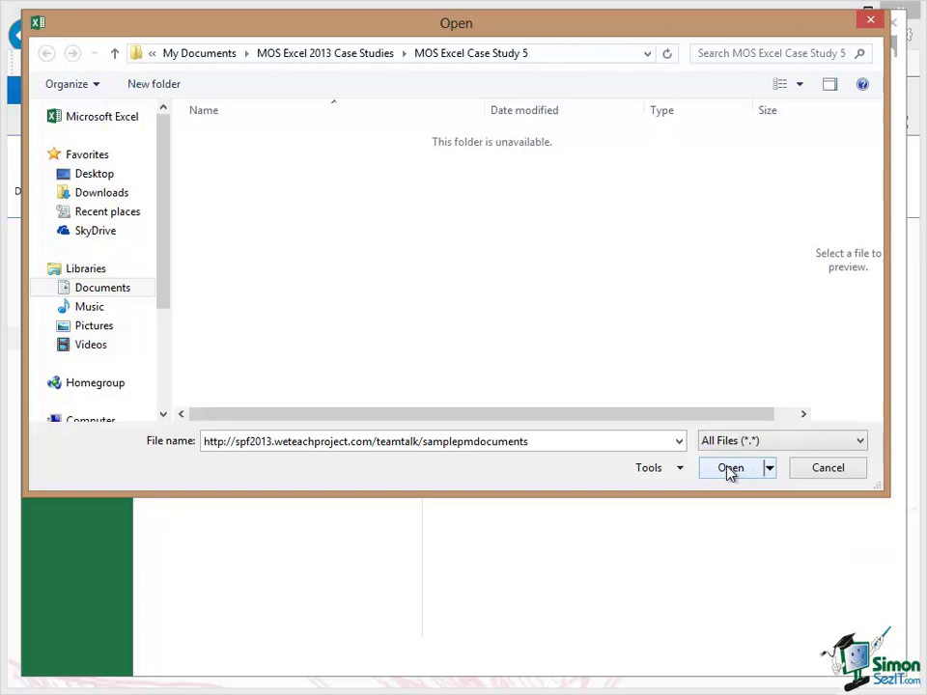
left_click(729, 469)
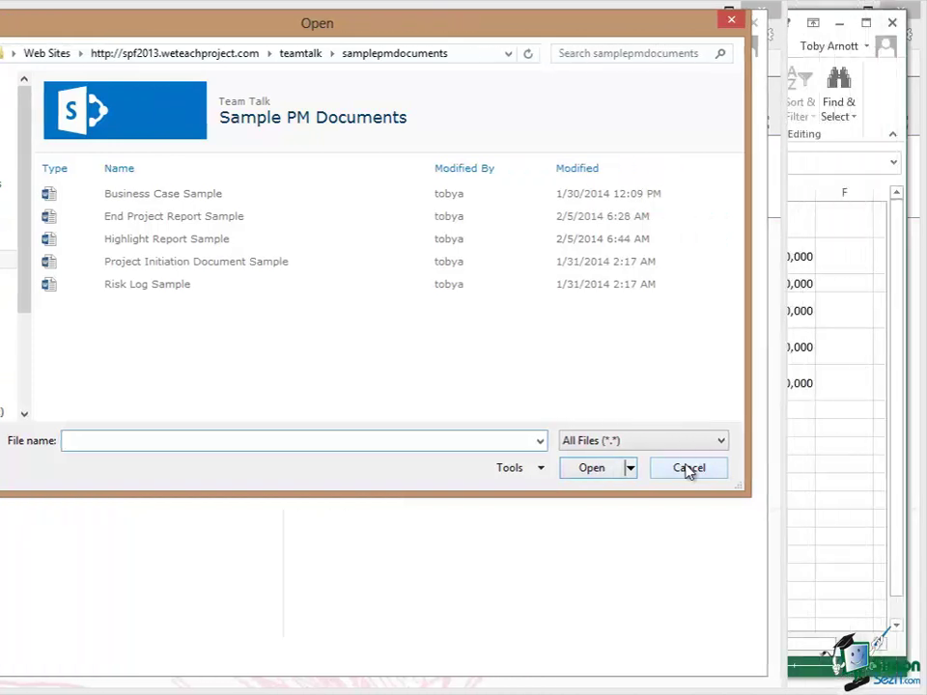
left_click(688, 469)
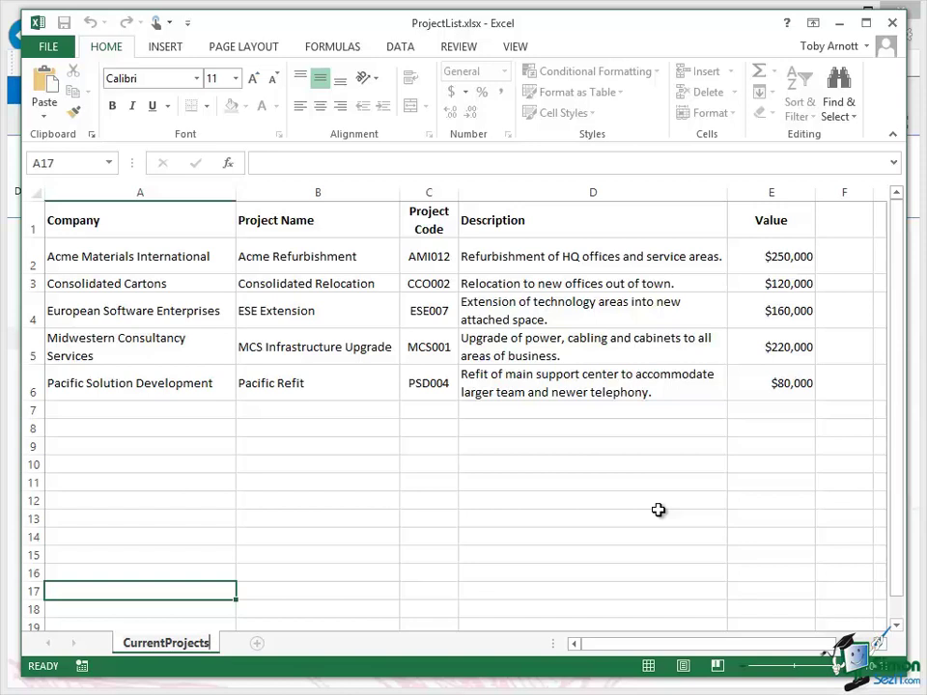
Step: Rename the worksheet as CurrentProjects
key("Return")
Step: Examine the other web locations offered for saving a copy of the ProjectList workbook
left_click(47, 46)
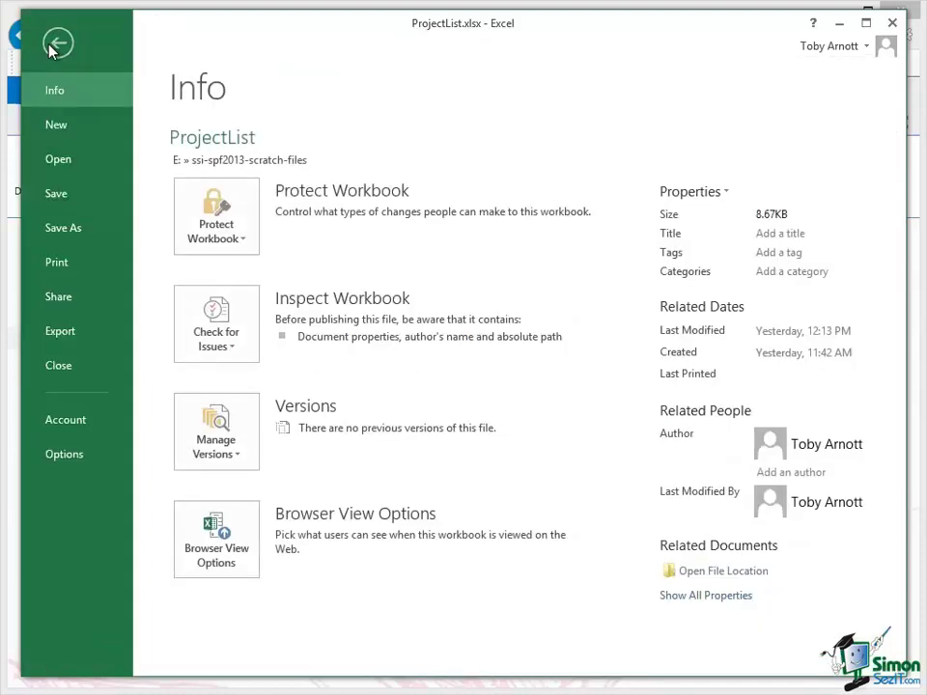
left_click(58, 230)
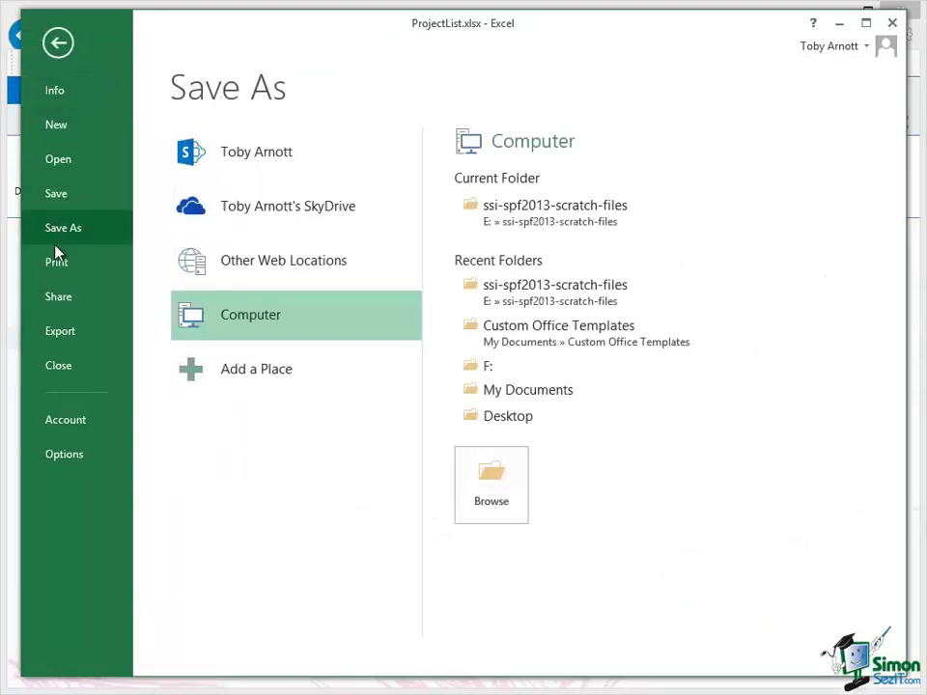
left_click(302, 267)
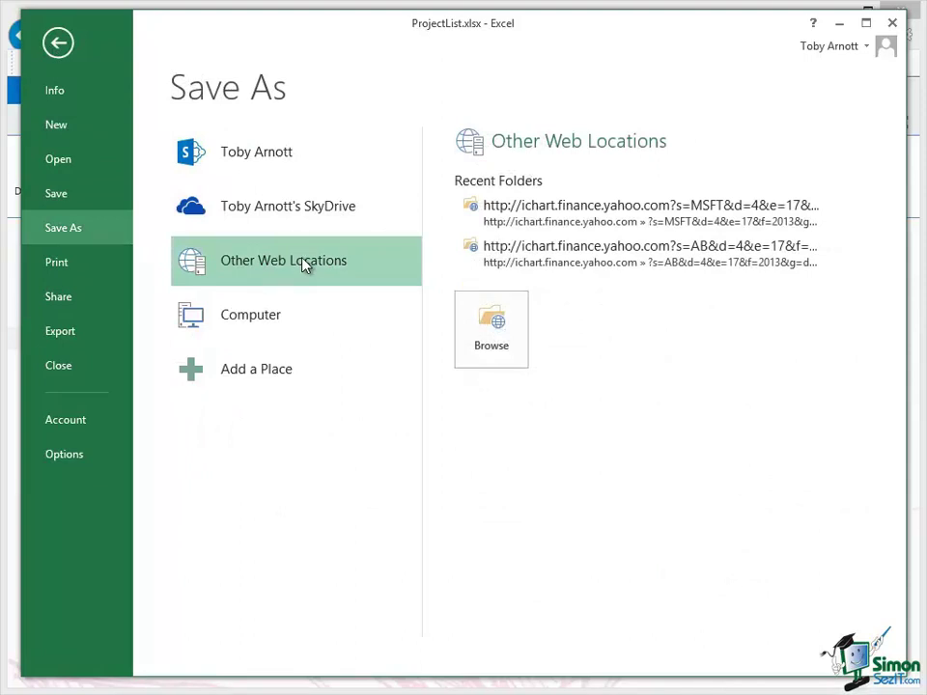
left_click(58, 41)
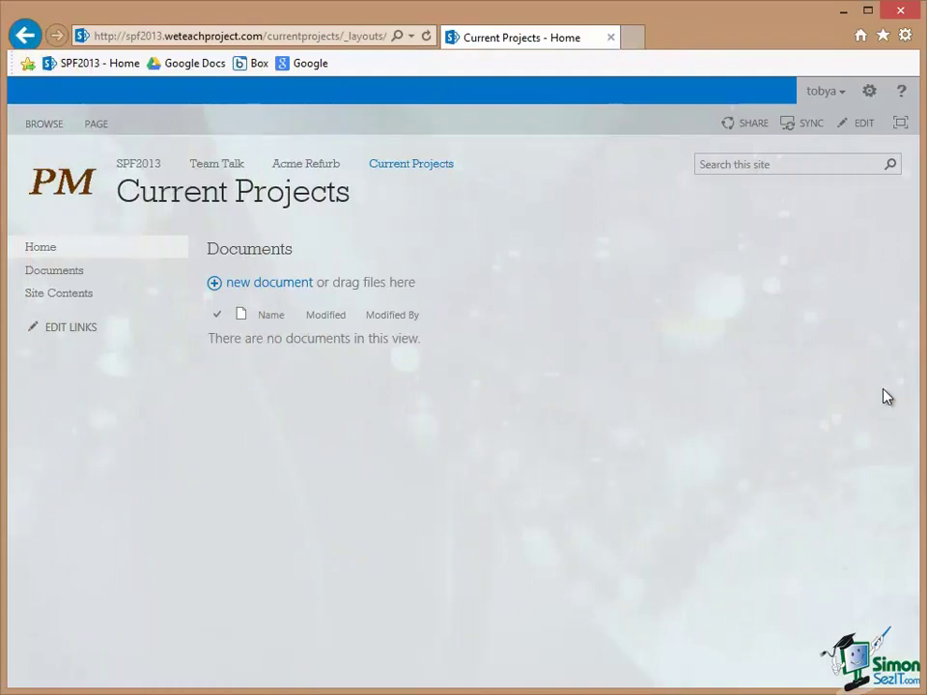
Step: In the SharePoint Current Projects site in the browser, search the apps that can be added for "excel"
left_click(869, 93)
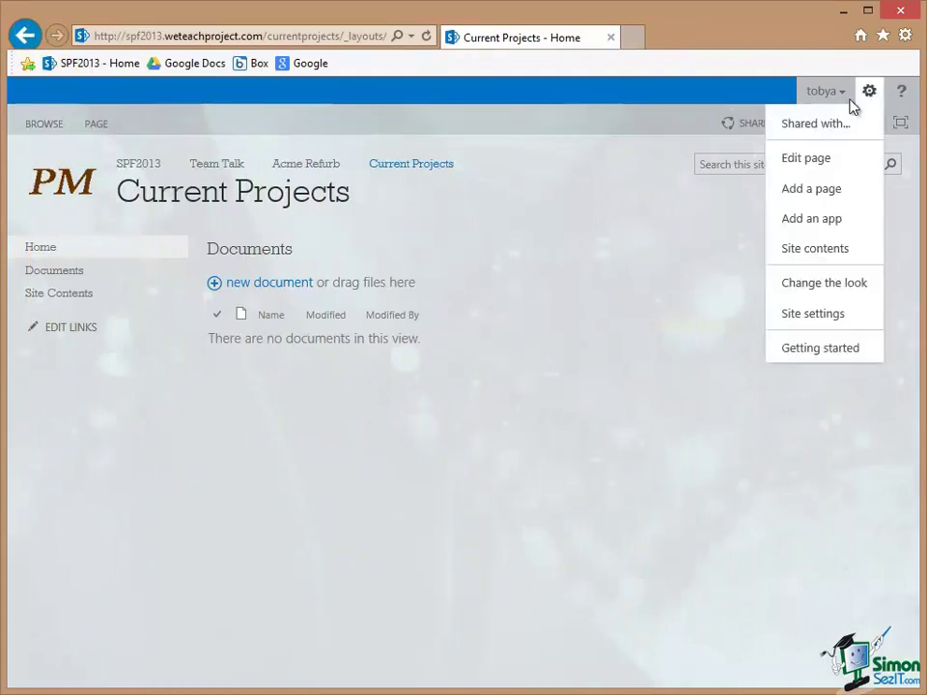
left_click(803, 221)
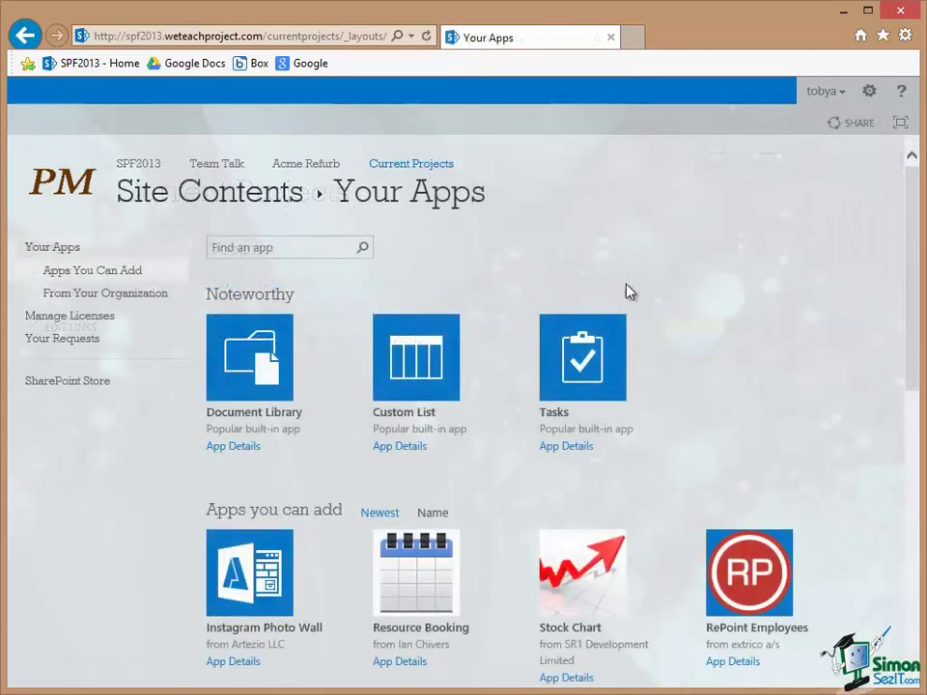
left_click(240, 246)
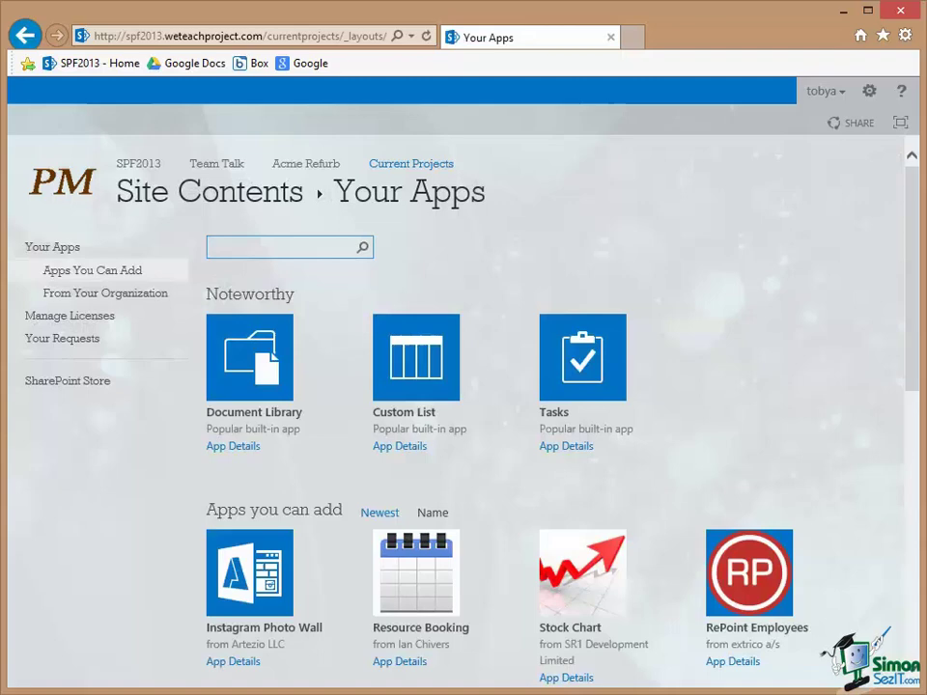
type("excel")
left_click(363, 249)
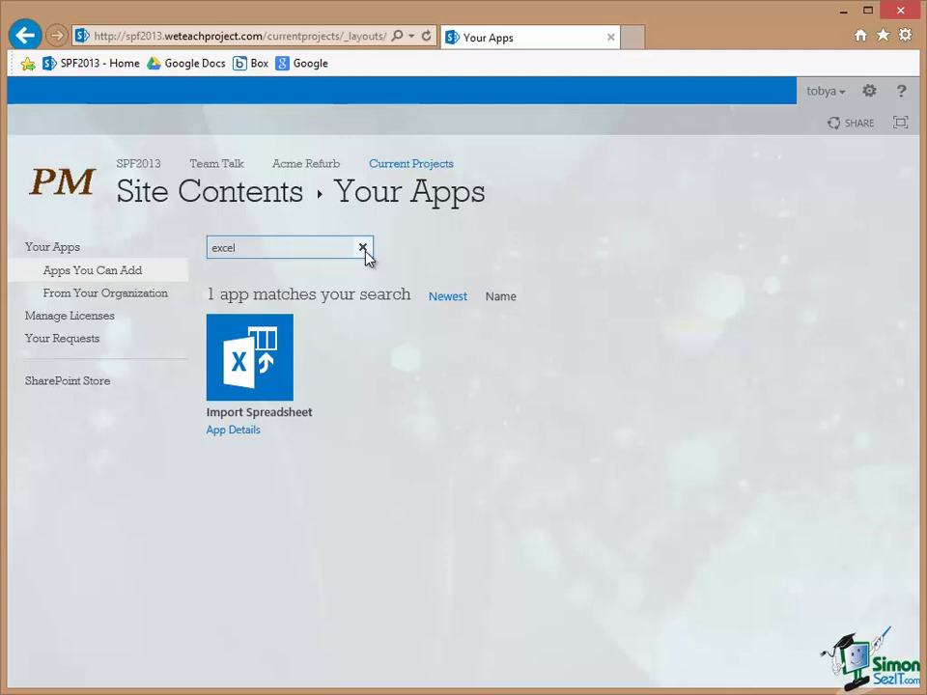
Step: Start an Import Spreadsheet list named CurrentProjects, described as "A list of current projects with summary details of each.", from ProjectList.xlsx, allowing Excel to open
left_click(259, 360)
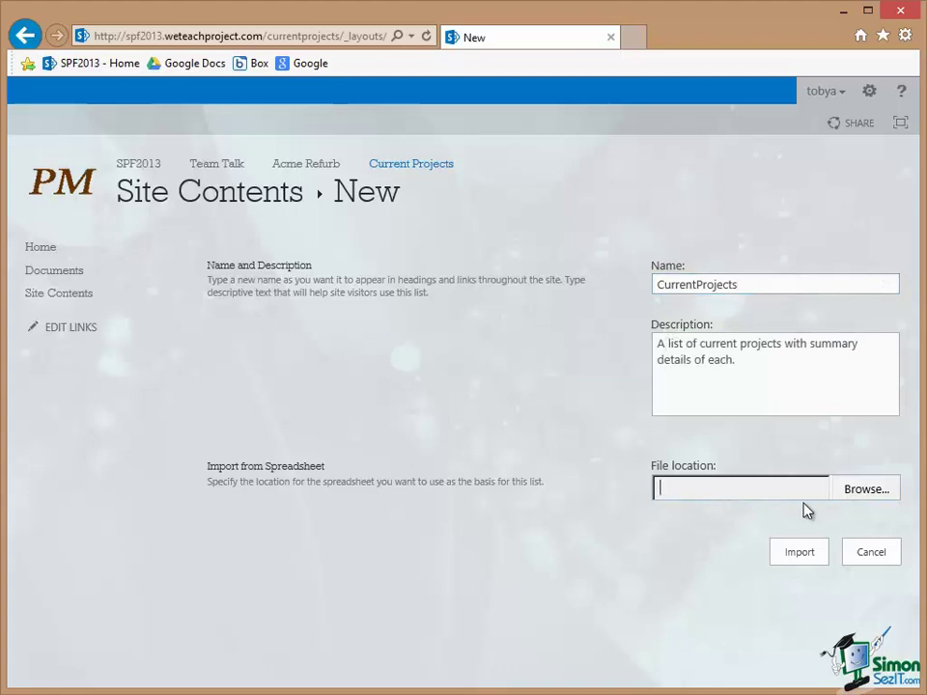
left_click(866, 489)
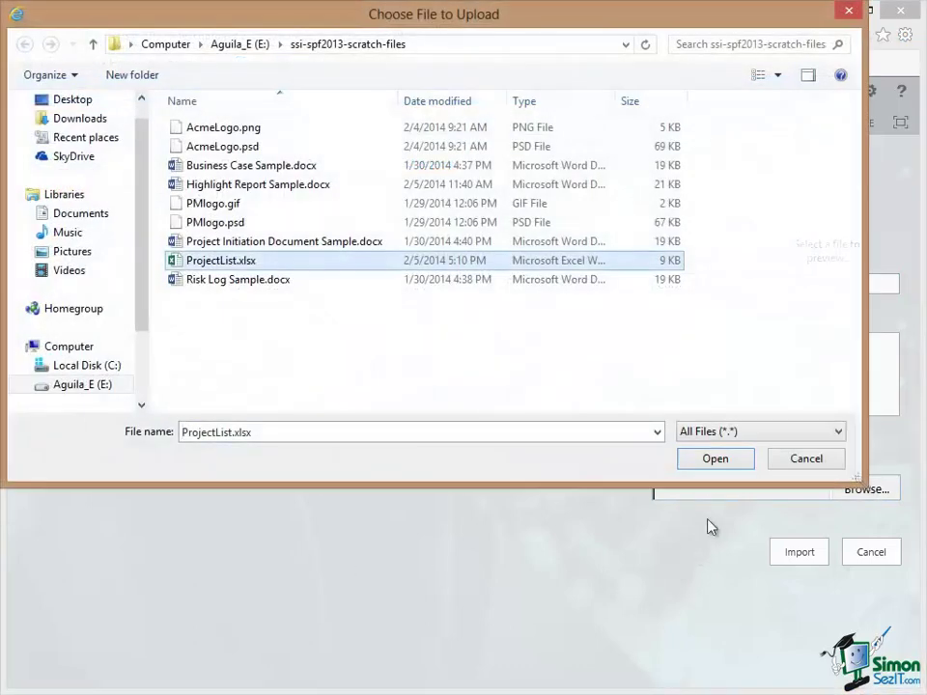
left_click(715, 460)
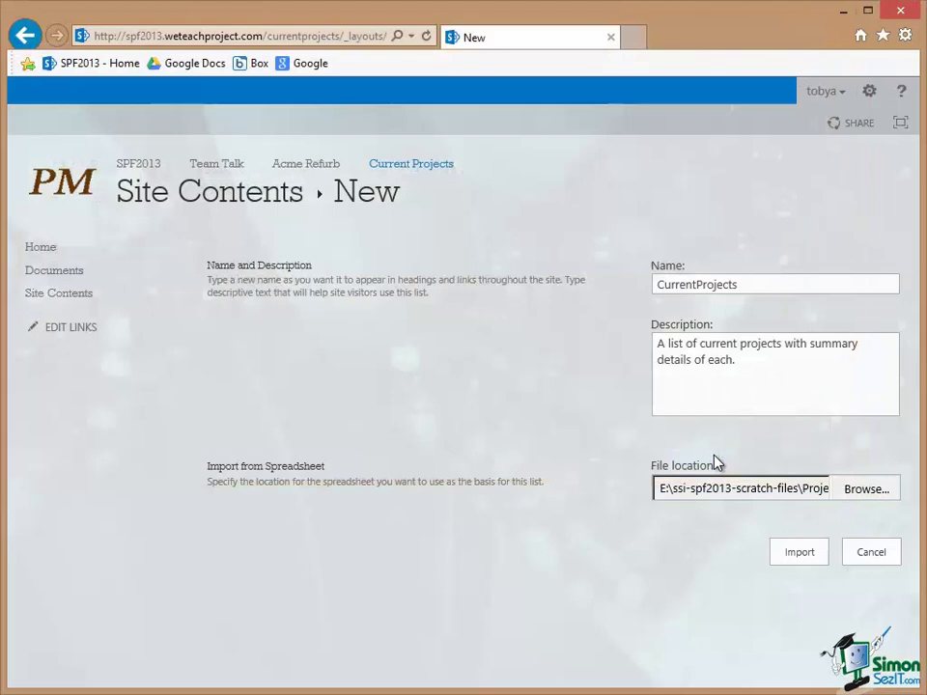
left_click(799, 553)
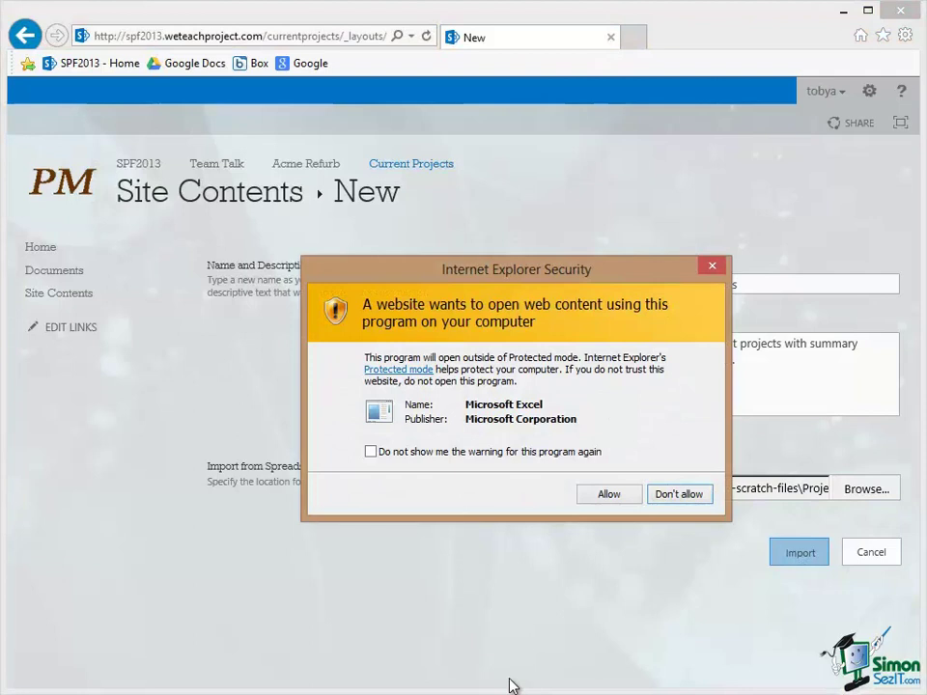
left_click(609, 495)
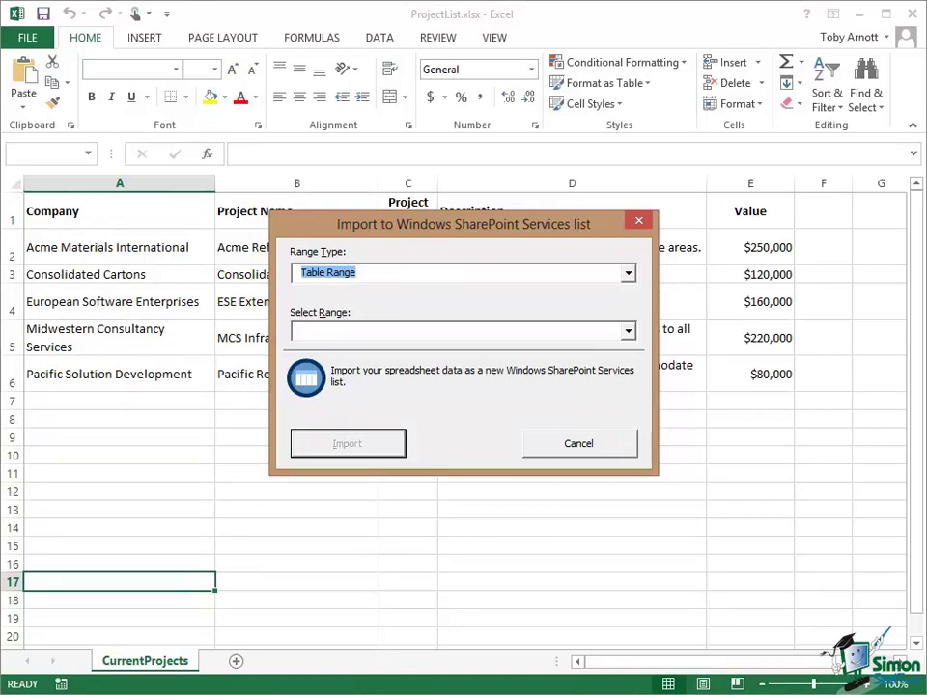
Step: Examine the Range of Cells and Table Range types for the SharePoint list import against the worksheet data
left_click(627, 274)
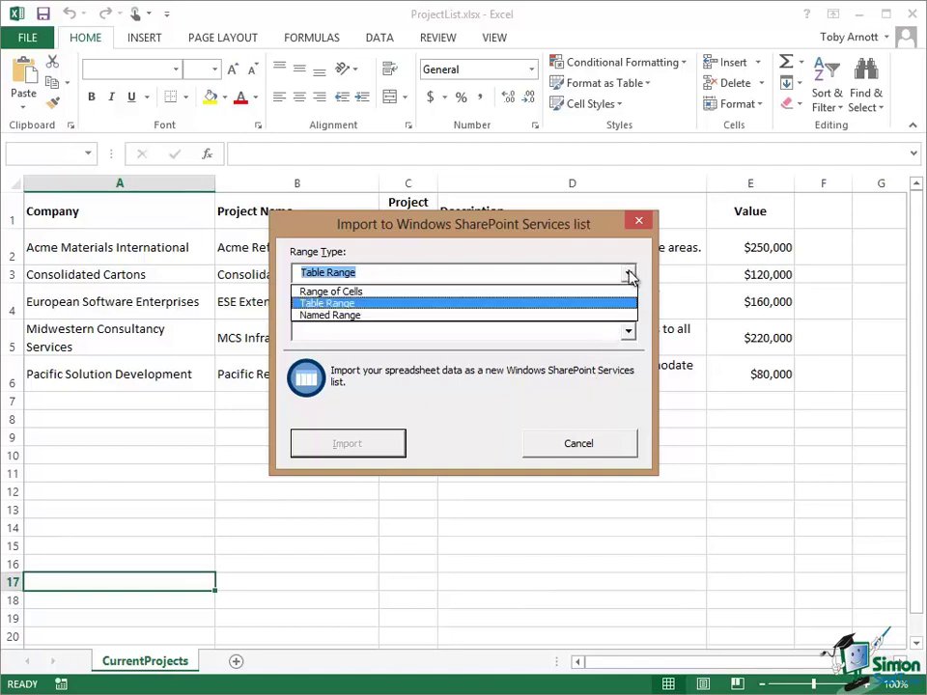
left_click(403, 292)
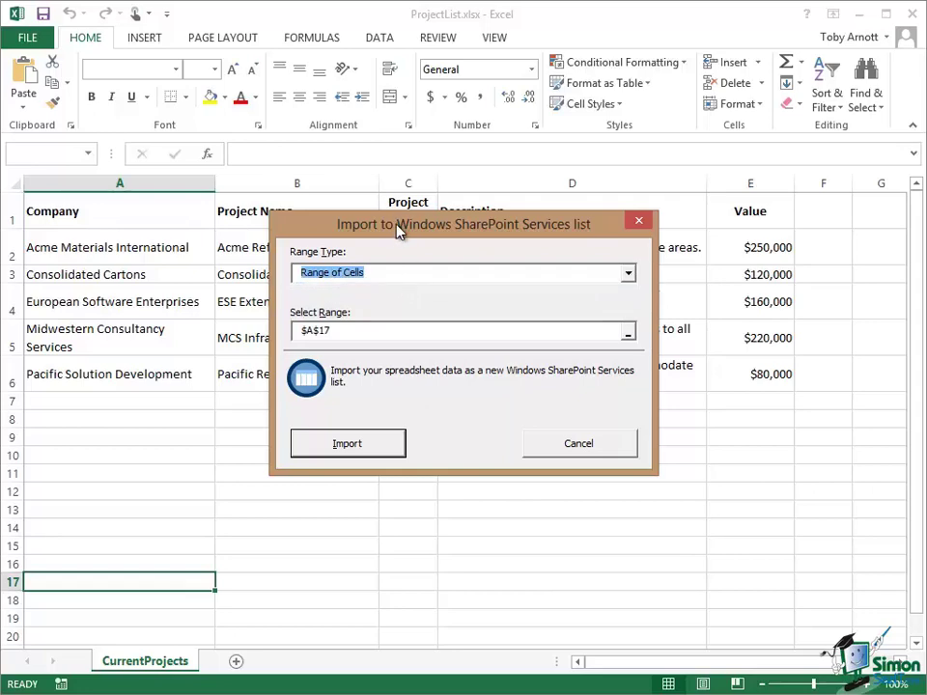
left_click_drag(396, 230, 384, 440)
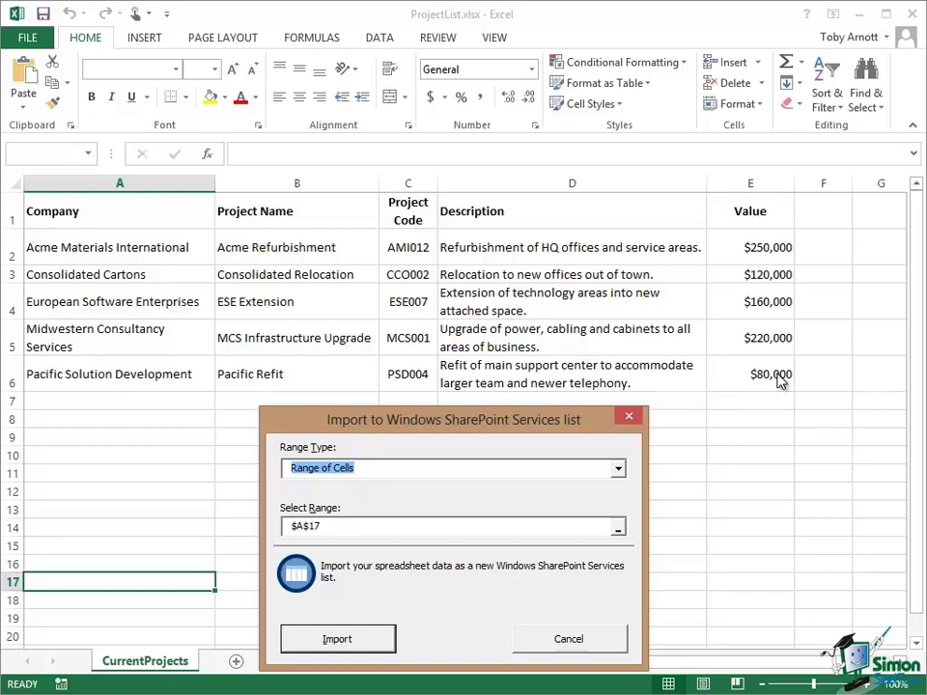
left_click(620, 471)
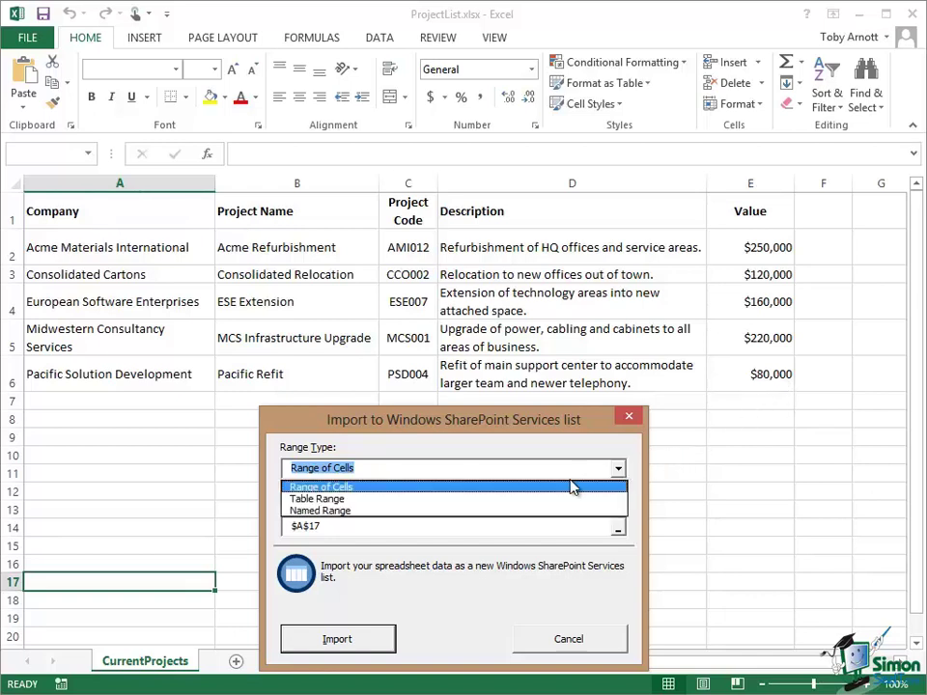
left_click(336, 499)
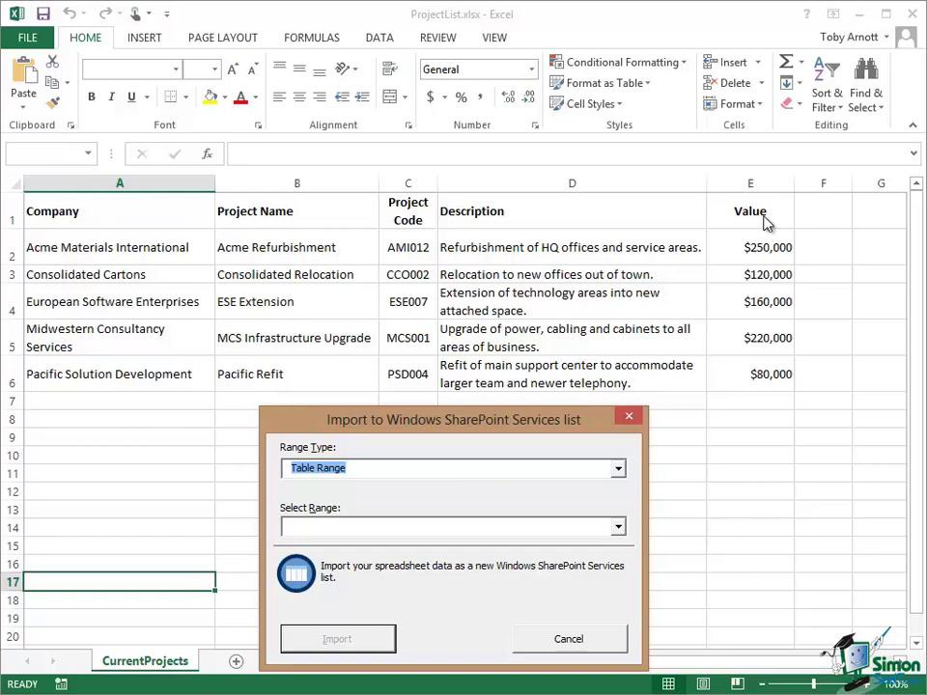
left_click(618, 469)
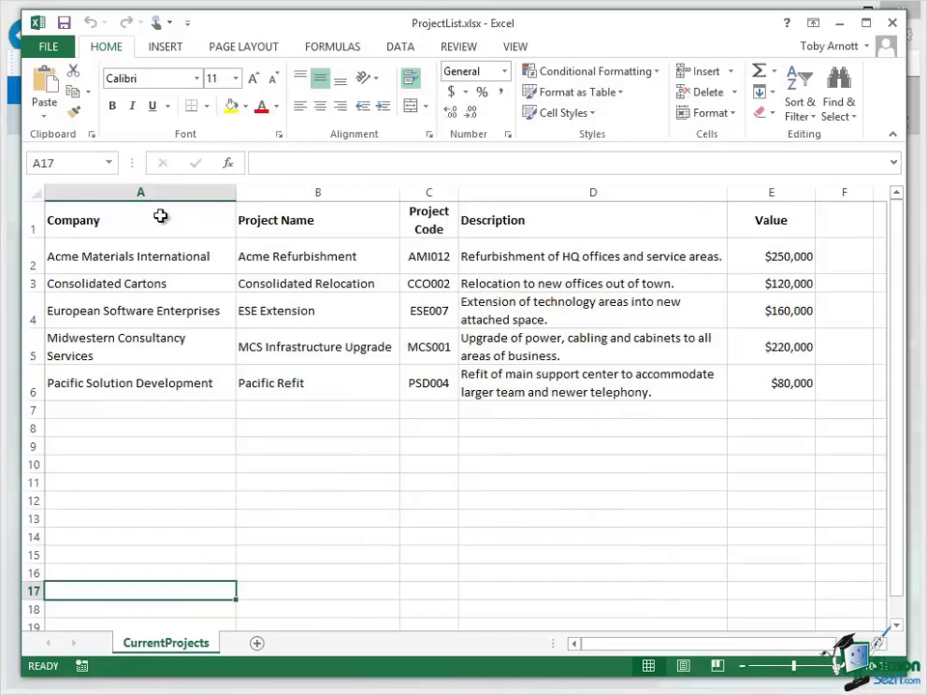
Step: In the ProjectList workbook in Excel, convert the project data in A1:E6 into a table with headers
left_click_drag(161, 216, 778, 385)
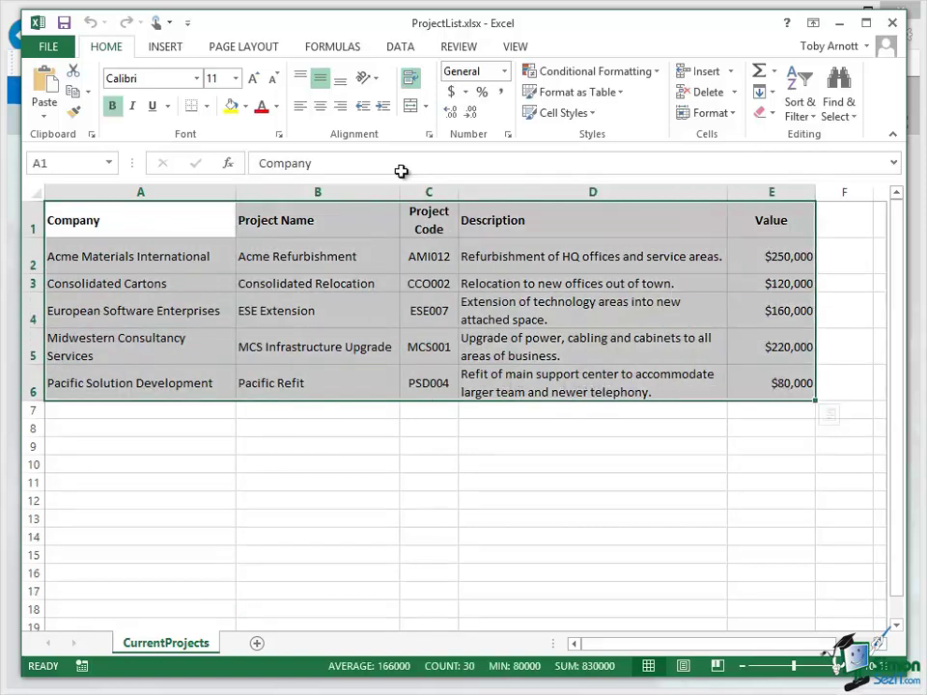
left_click(166, 47)
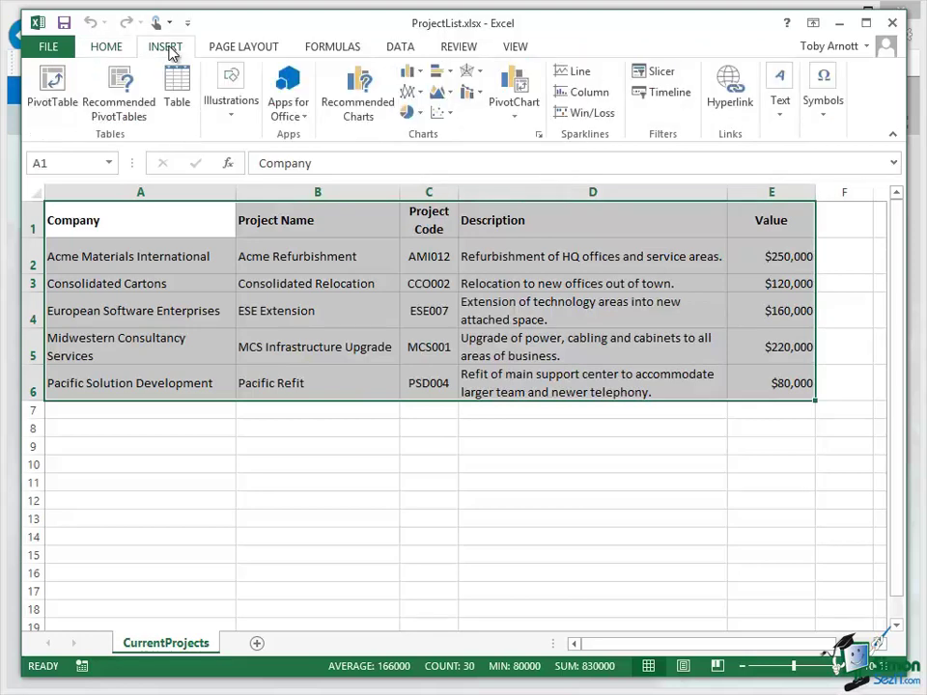
left_click(182, 85)
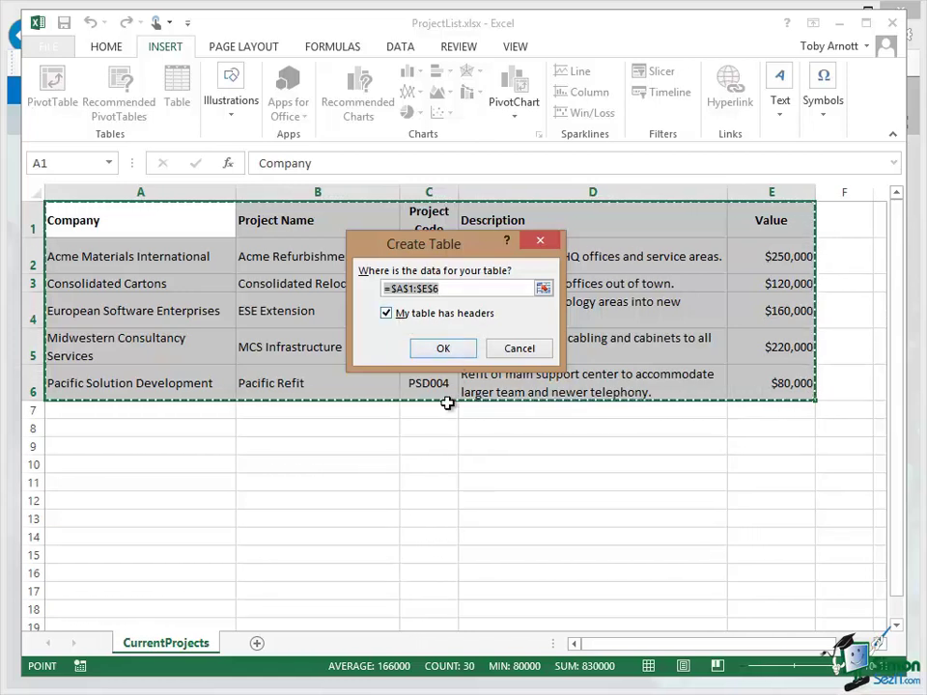
left_click(445, 351)
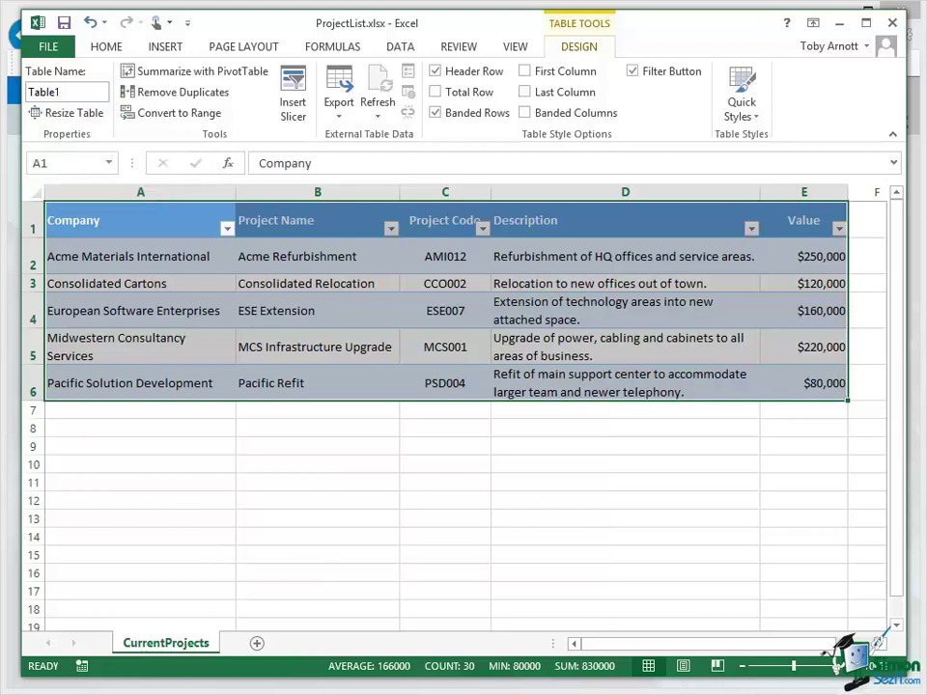
Step: Name the new table ProjectsTable and close the ProjectList workbook with its changes saved
double_click(77, 91)
type("ProjectsTable")
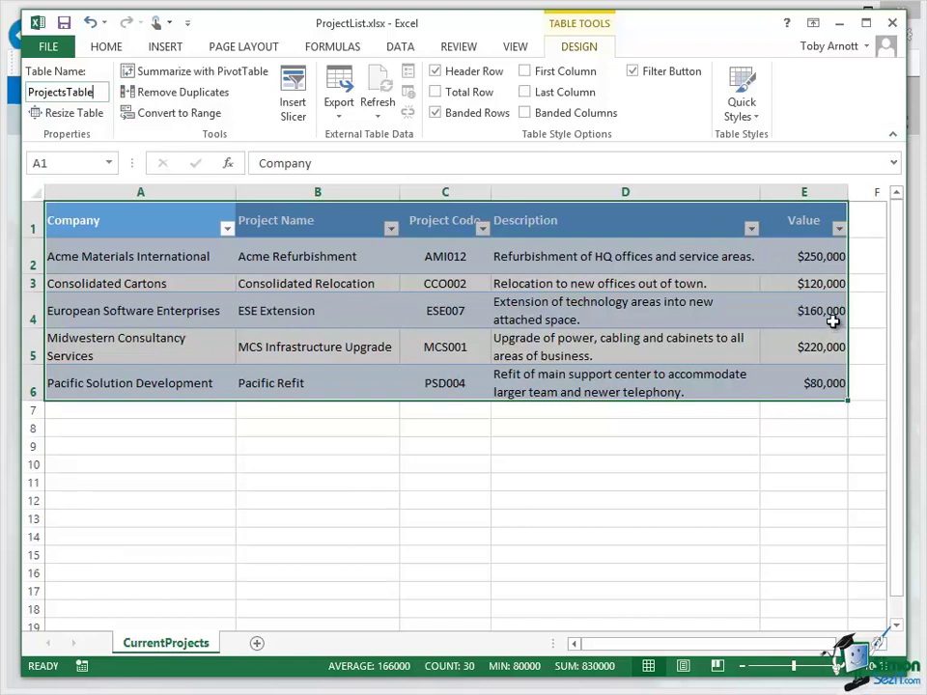
left_click(892, 27)
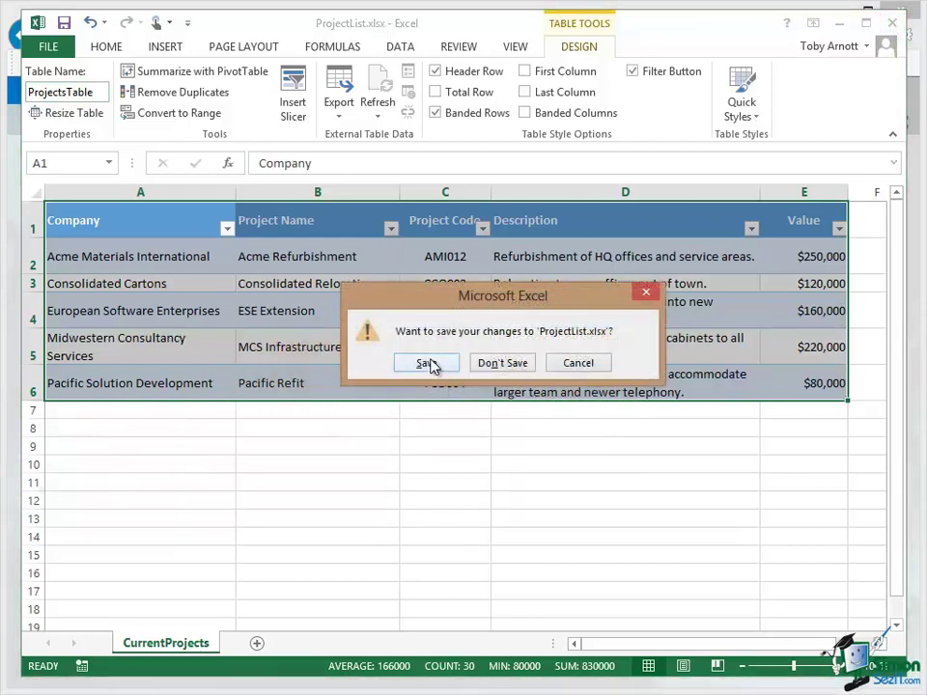
left_click(427, 364)
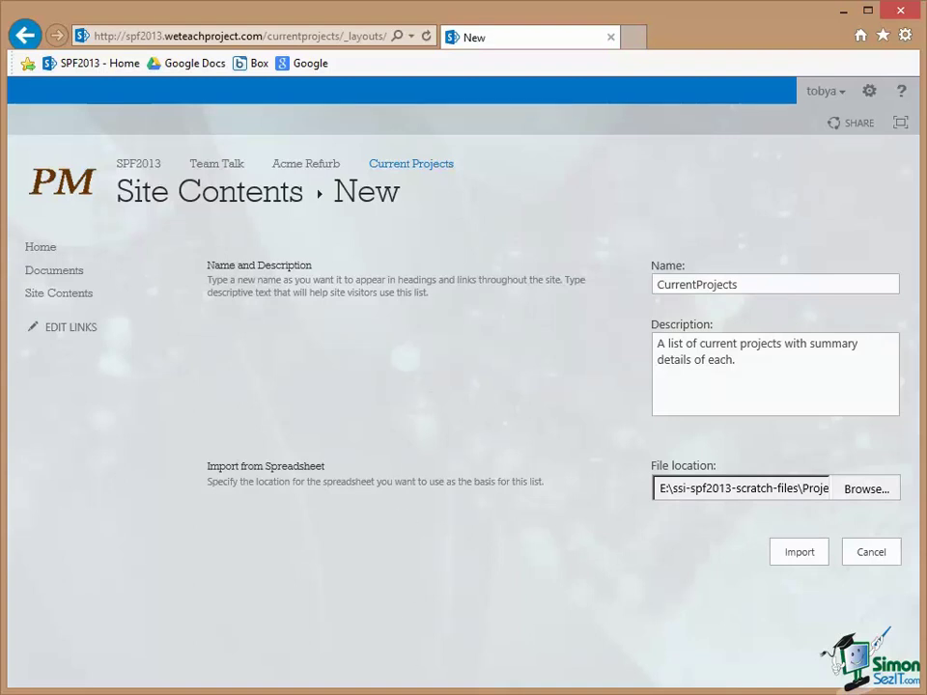
Step: From the SharePoint new list form, import the table range CurrentProjects!ProjectsTable as the CurrentProjects list
left_click(803, 552)
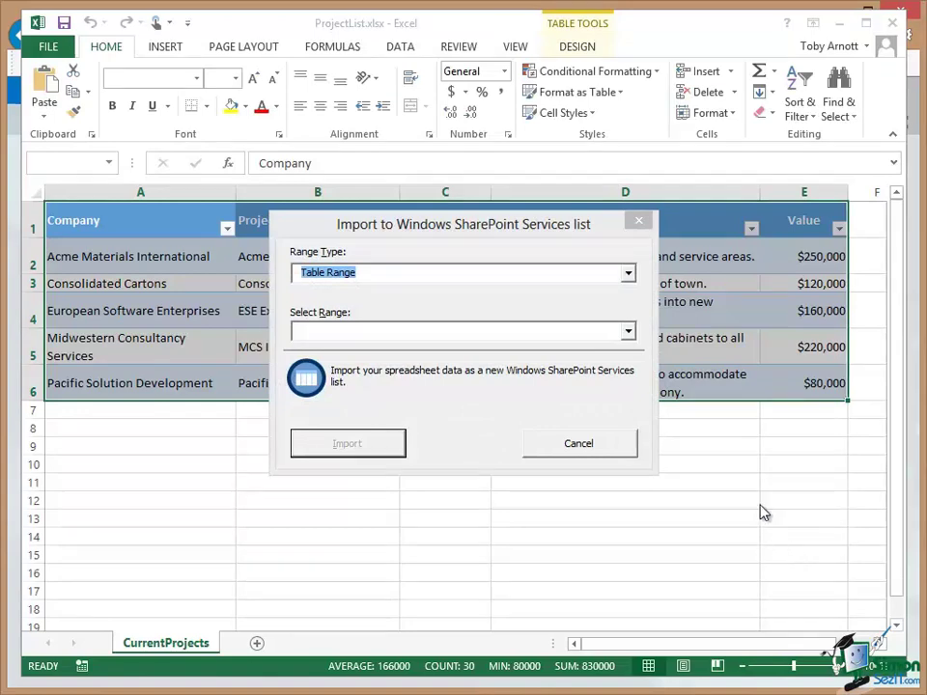
left_click(628, 331)
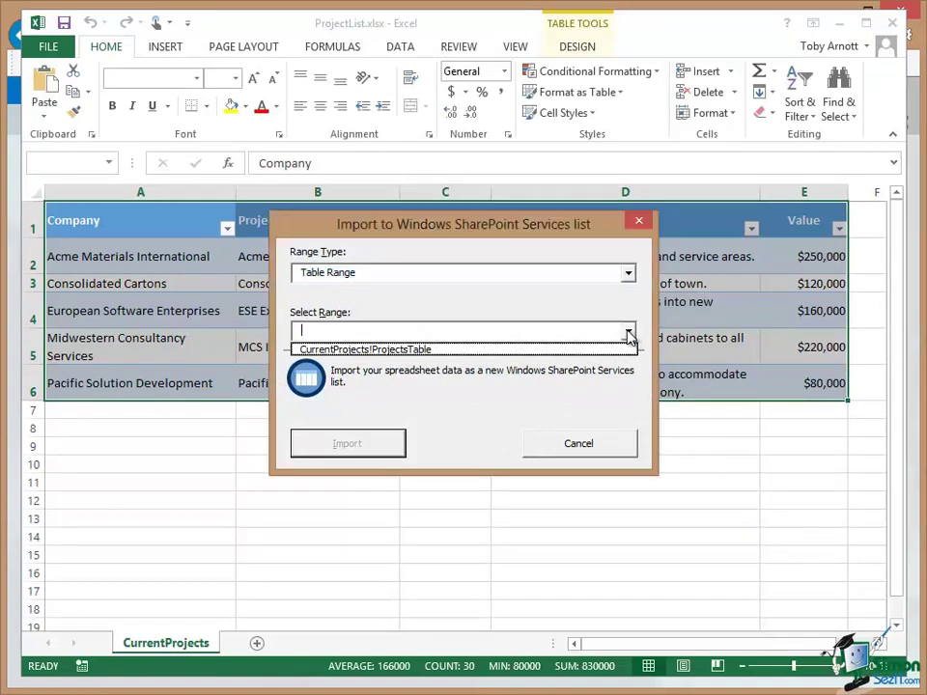
left_click(396, 351)
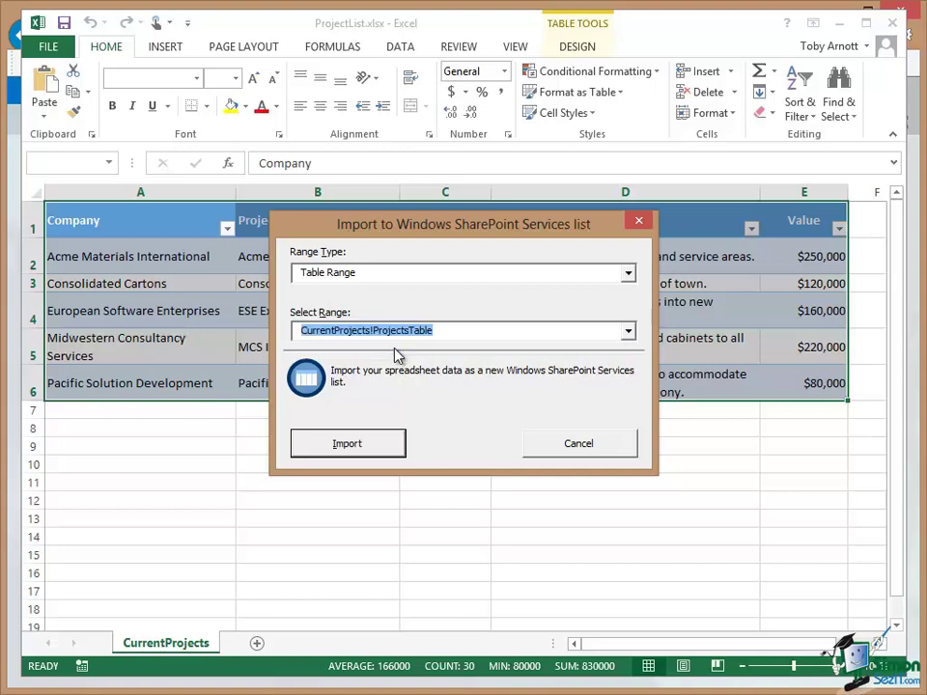
left_click(345, 444)
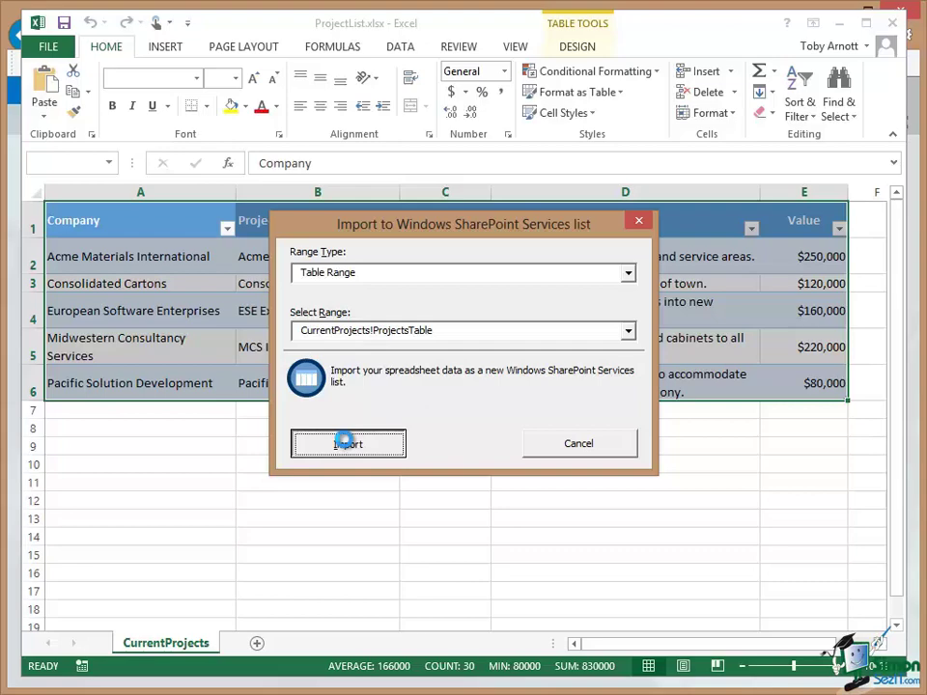